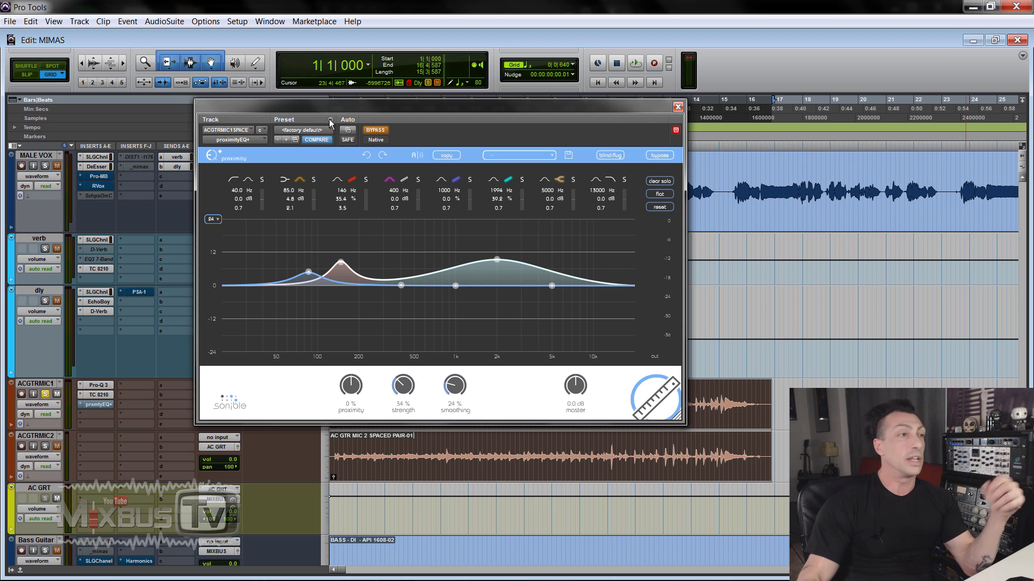
Flatten the GTR bands, raise a bell near 1062 Hz, boost 240 Hz by 8.1 dB, and enable blind:flug knob view
click(328, 118)
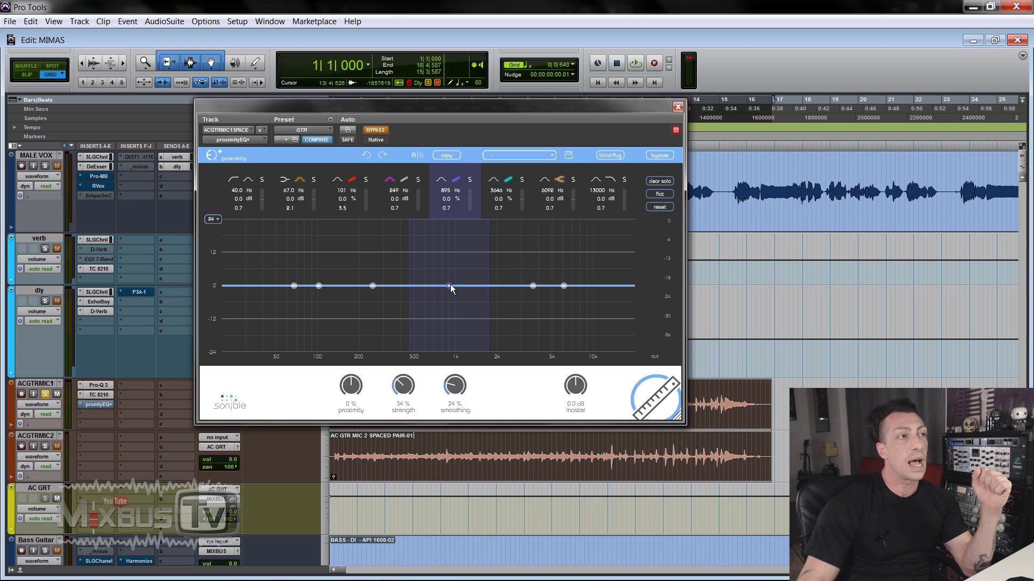
drag(450, 285, 461, 261)
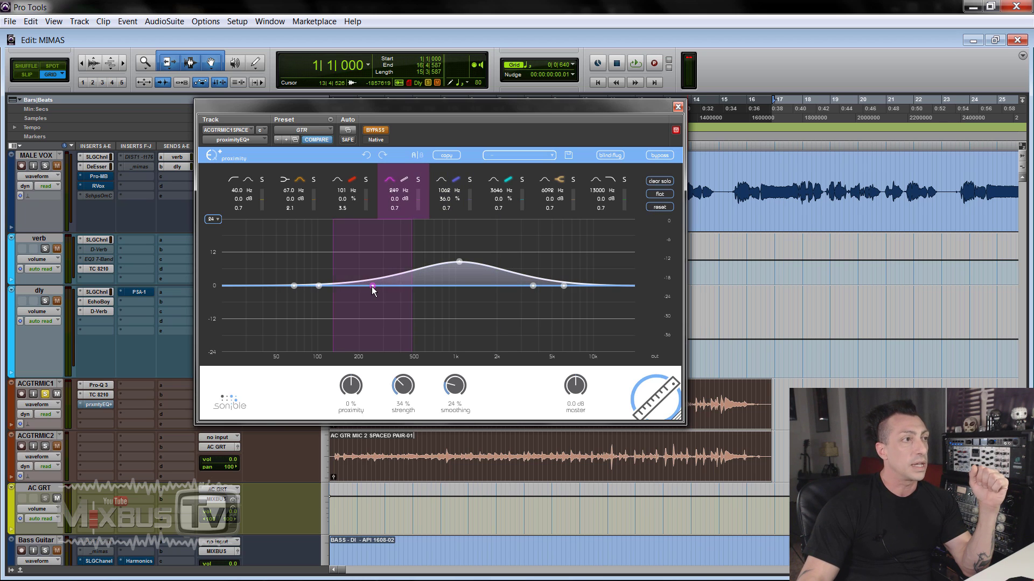
drag(372, 285, 370, 263)
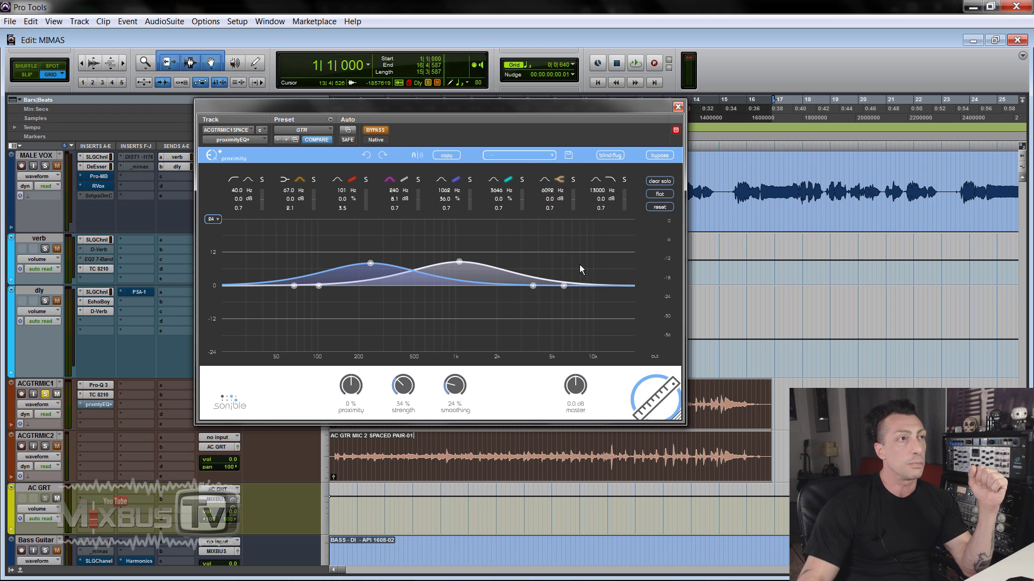
click(611, 156)
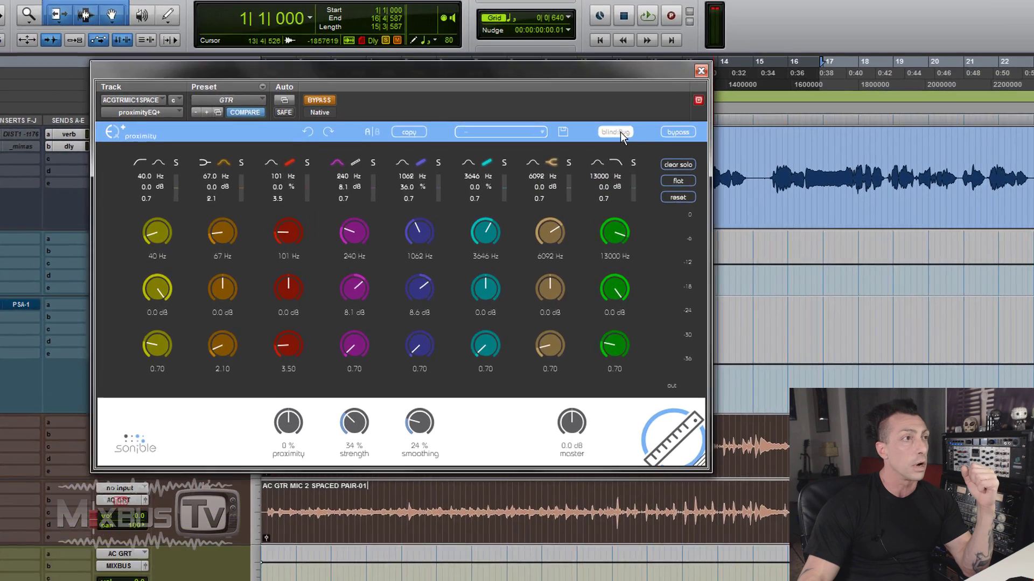
Return to the curve display, flatten the 240 Hz and 1062 Hz boosts, then set global proximity to -54% and smoothing to 51%
click(610, 155)
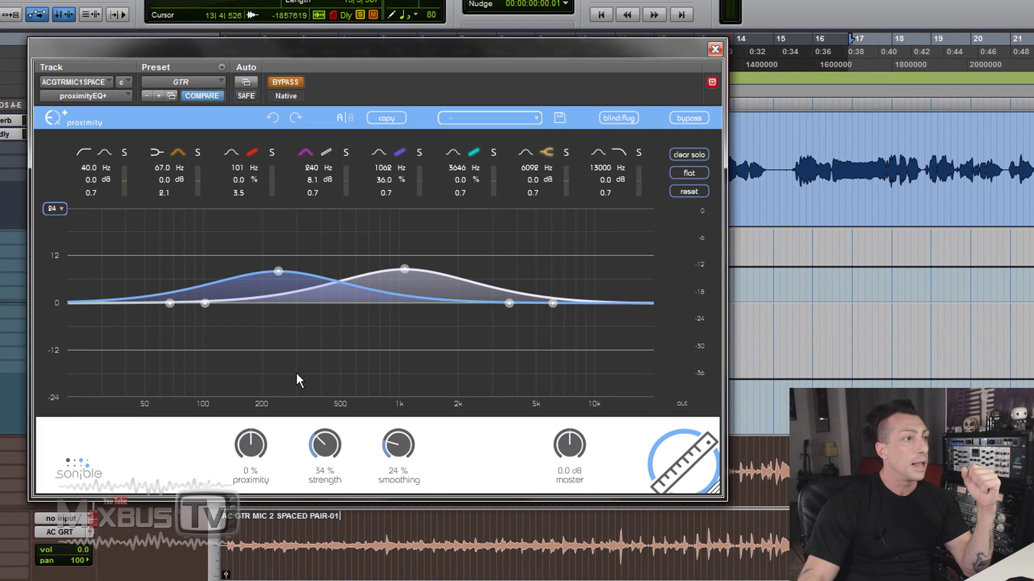
click(687, 172)
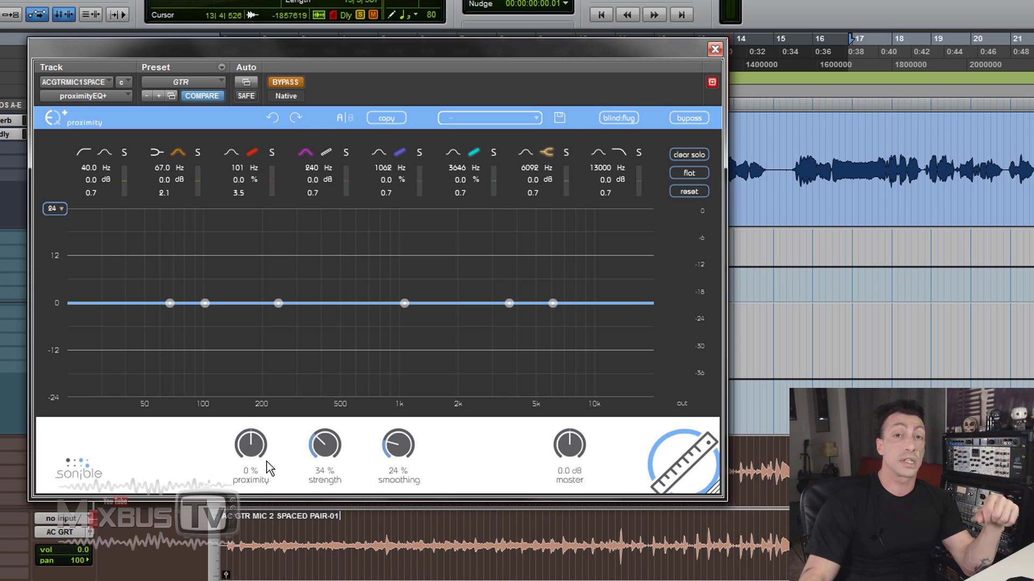
drag(253, 453, 263, 389)
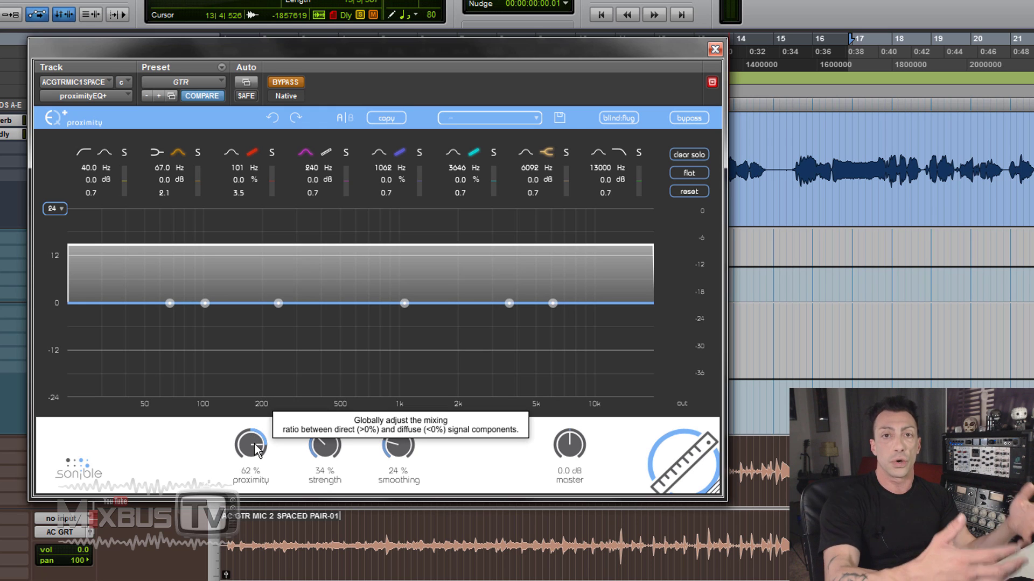
drag(257, 449, 327, 474)
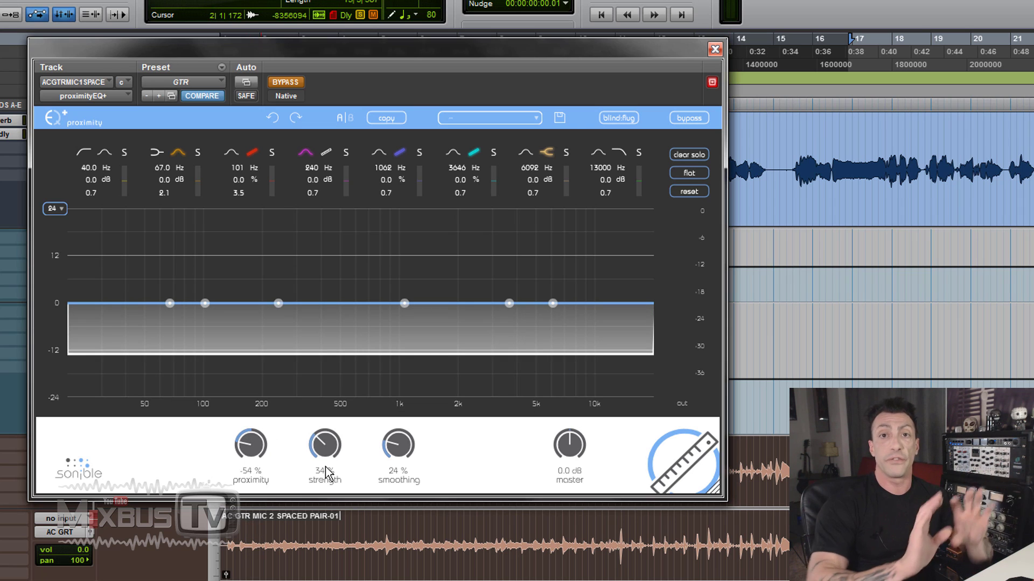
scroll(325, 458, down, 3)
scroll(325, 452, down, 2)
drag(394, 448, 409, 386)
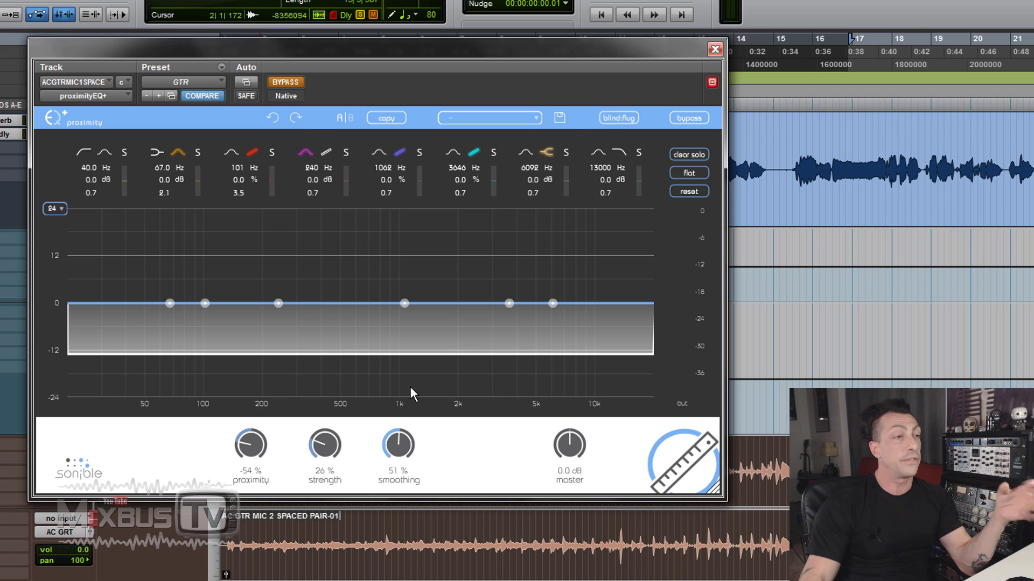
Raise the 1366 Hz band as a proximity peak and move it up to about 2282 Hz
click(425, 304)
drag(428, 305, 428, 260)
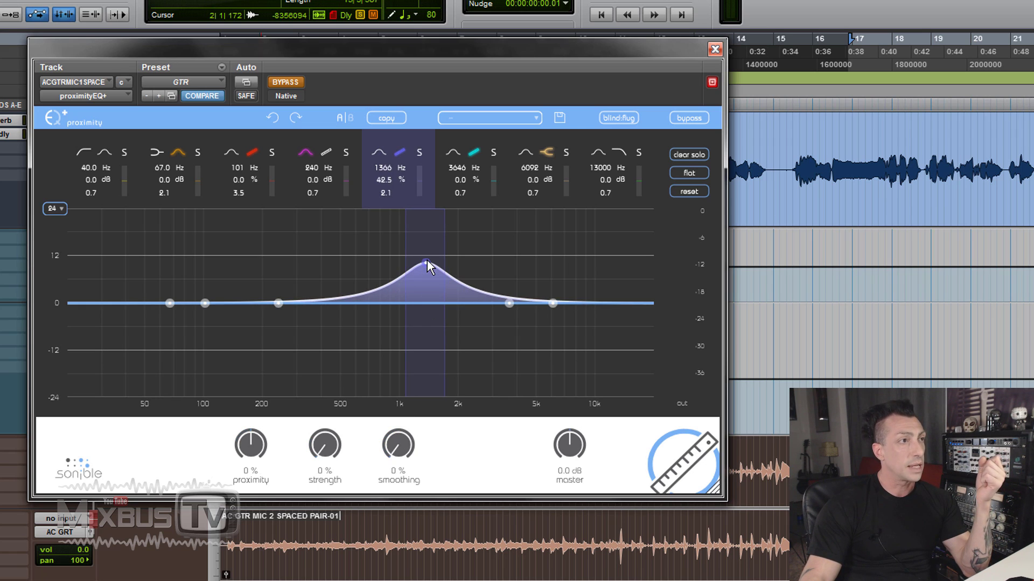
click(380, 157)
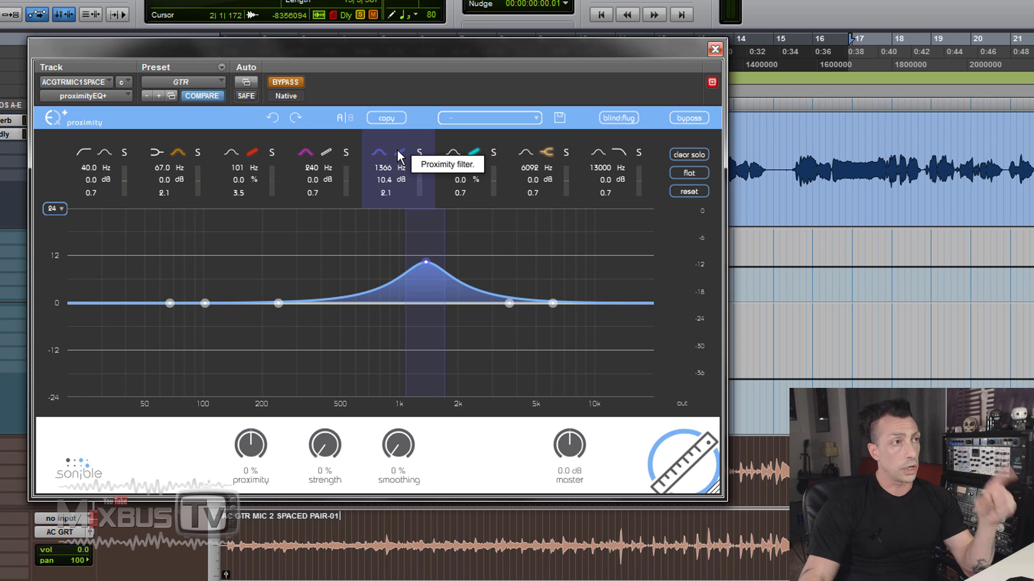
click(399, 156)
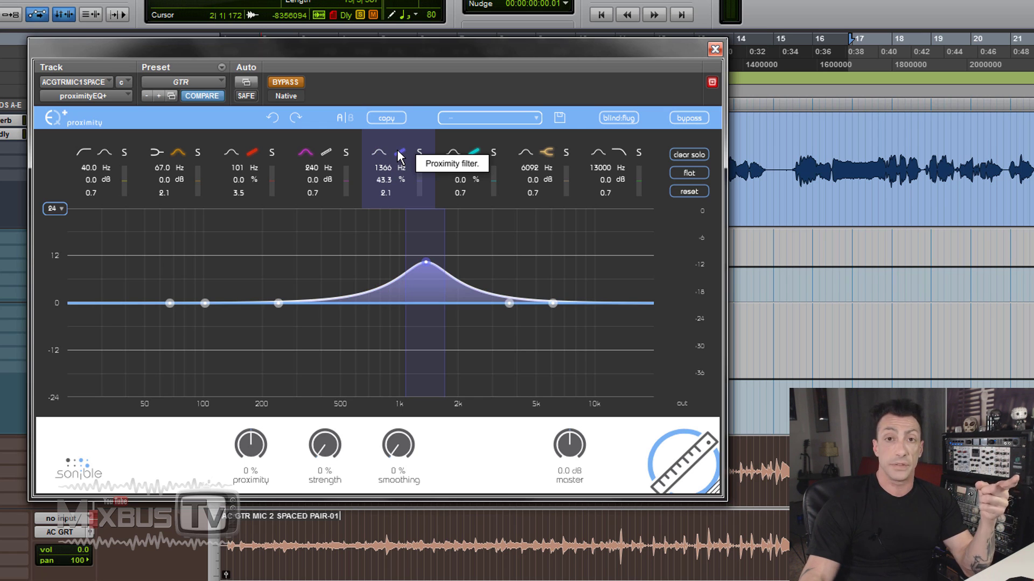
drag(426, 262, 471, 234)
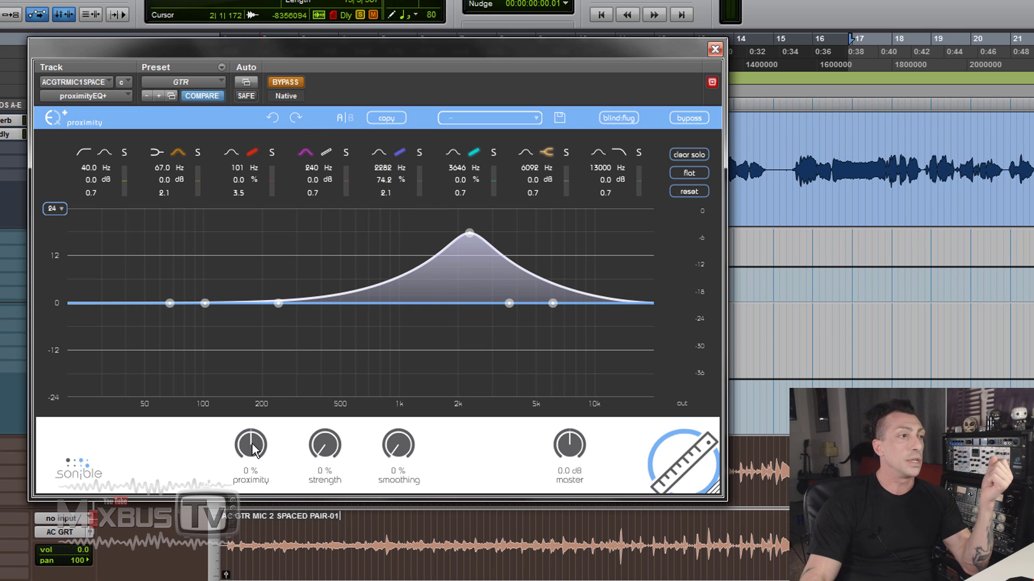
Add 15% global proximity and boost the 258 Hz band in proximity mode
drag(253, 448, 285, 409)
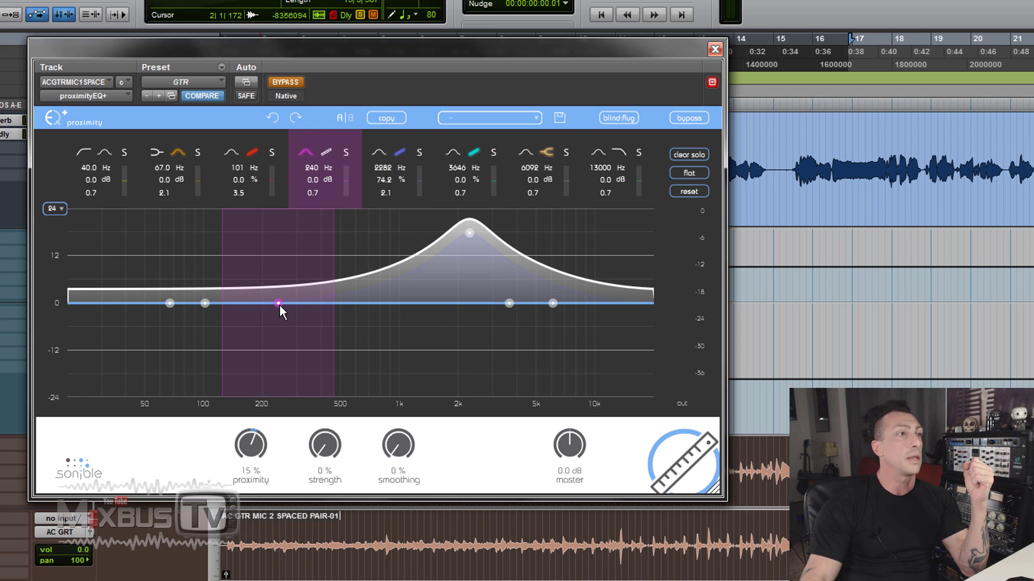
drag(279, 305, 286, 250)
scroll(286, 251, up, 5)
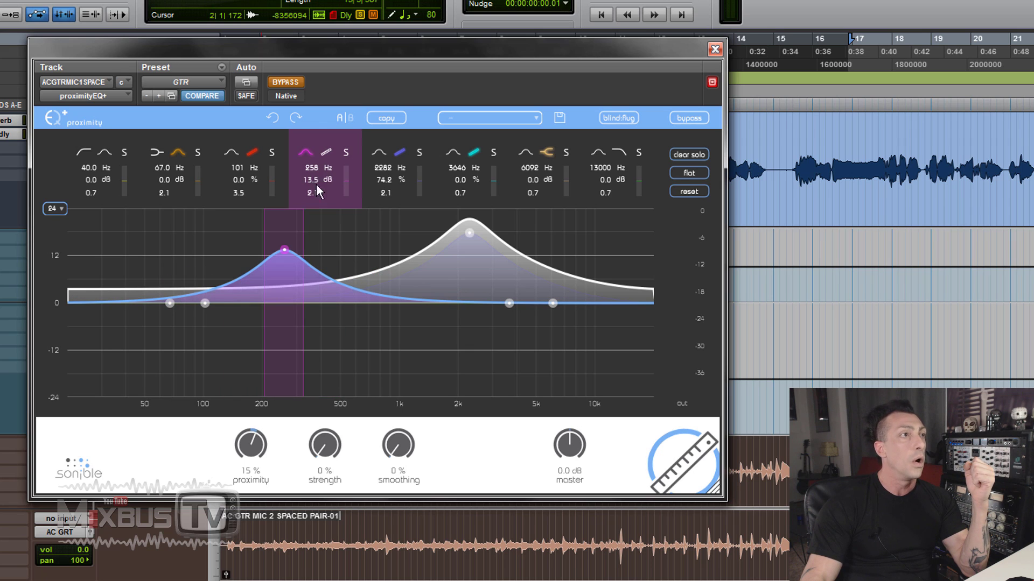
click(327, 153)
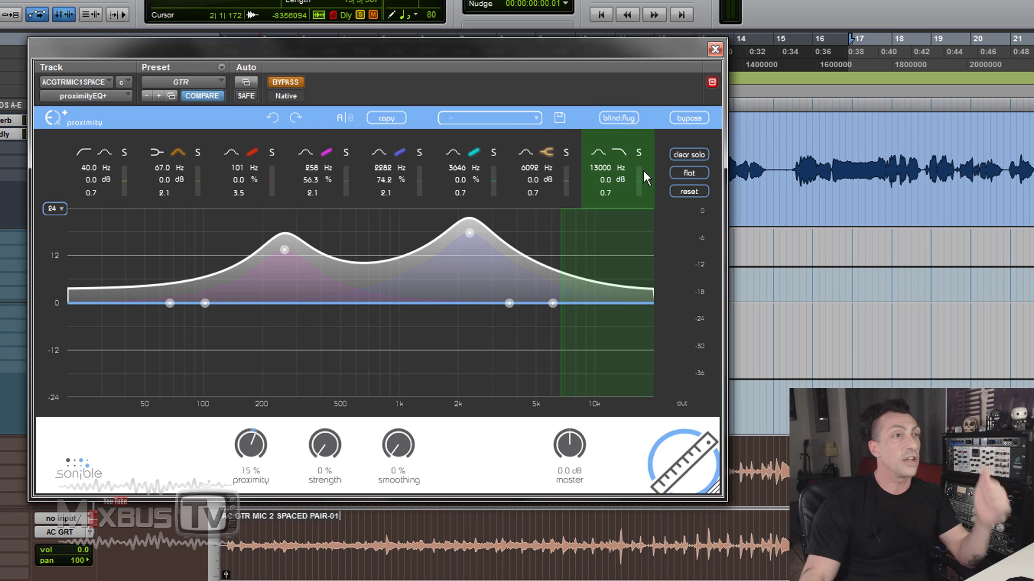
Reset all band boosts and global proximity to 0, take the plugin out of bypass, and raise proximity to about 70%
click(689, 173)
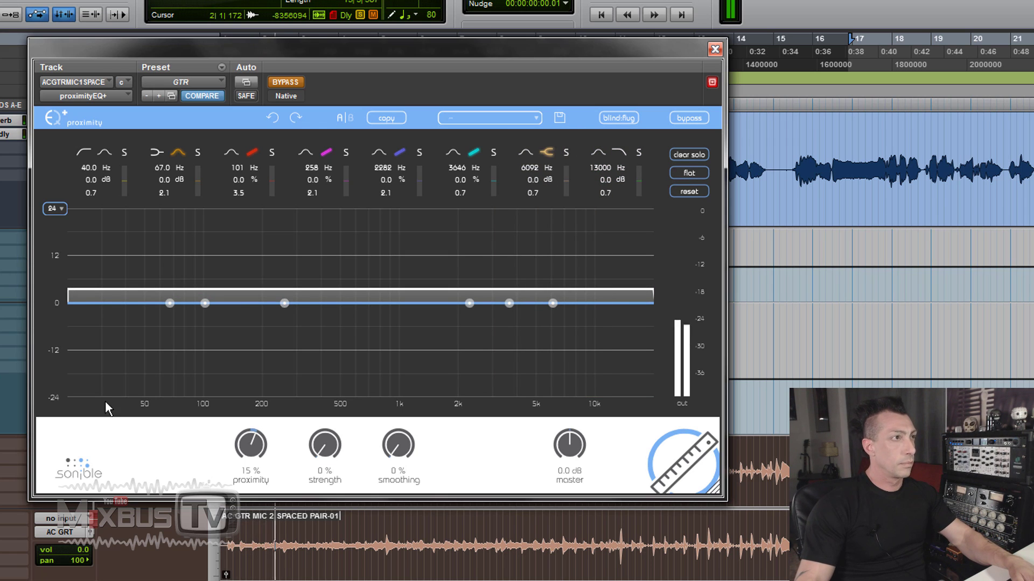
double_click(250, 445)
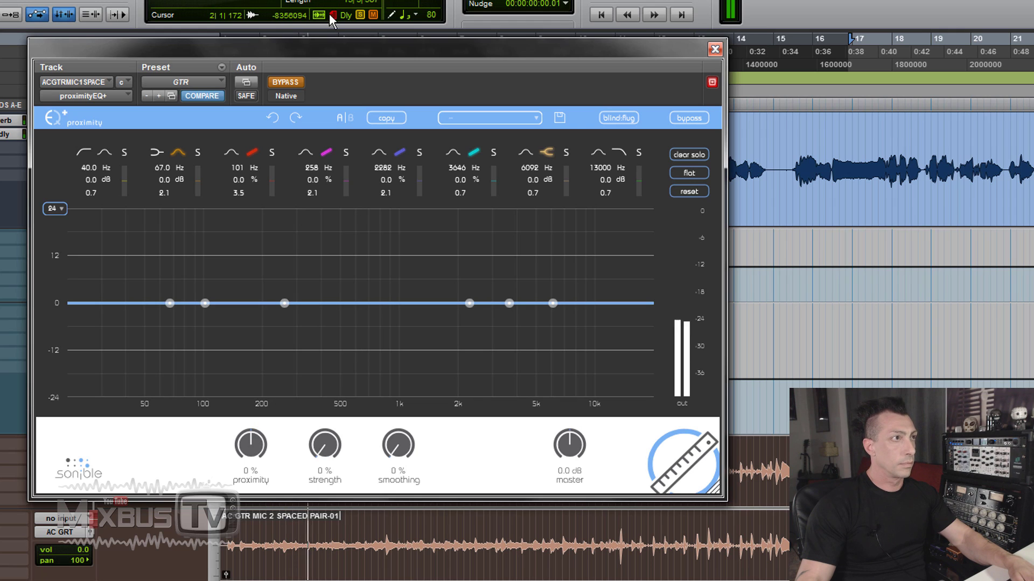
click(294, 83)
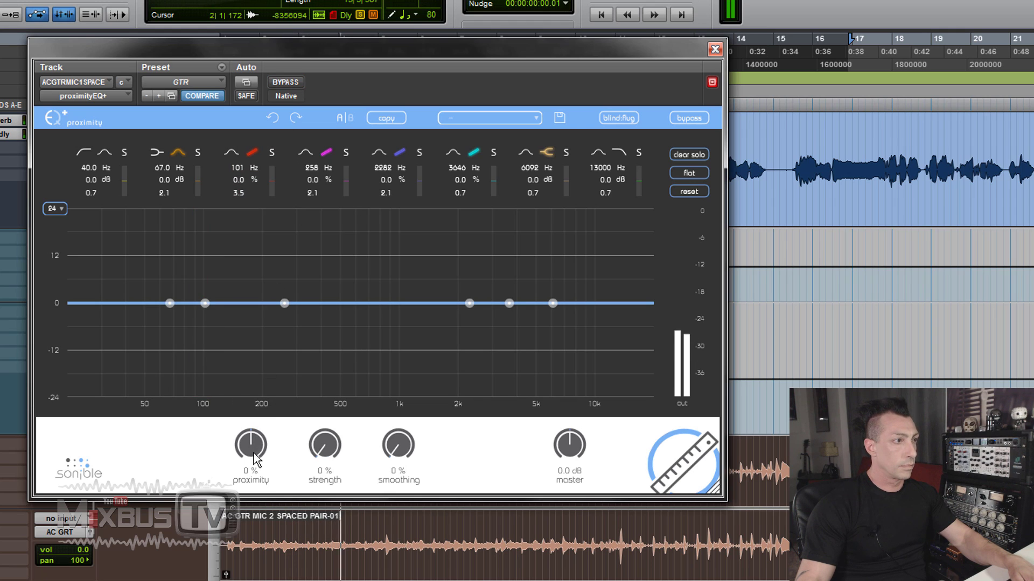
drag(257, 446, 259, 387)
drag(324, 445, 395, 373)
Adjust smoothing and strength to about 48%, and settle global proximity at 44%
drag(251, 438, 255, 460)
drag(325, 447, 328, 423)
drag(269, 453, 271, 450)
drag(397, 448, 400, 461)
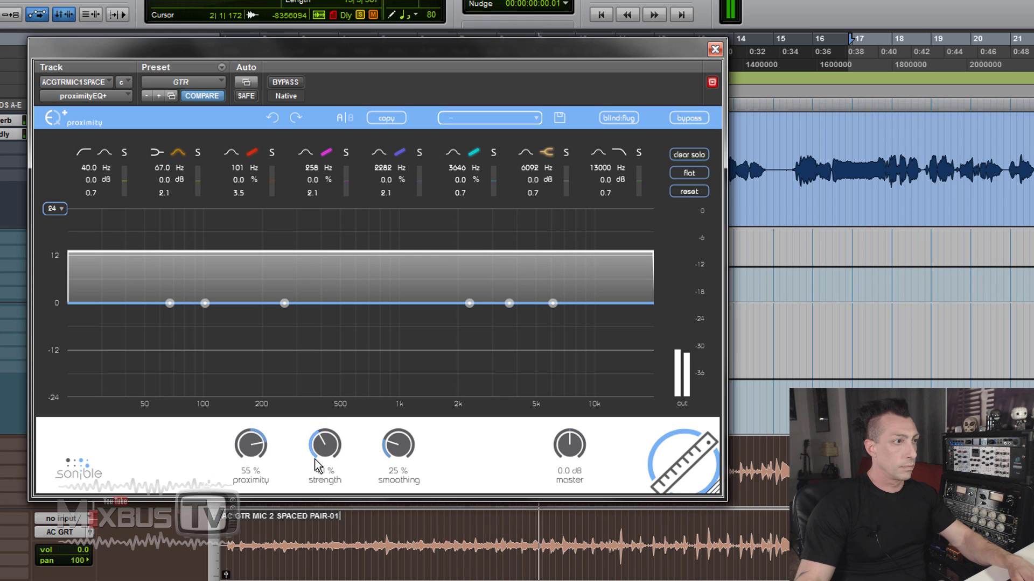
drag(261, 459, 261, 466)
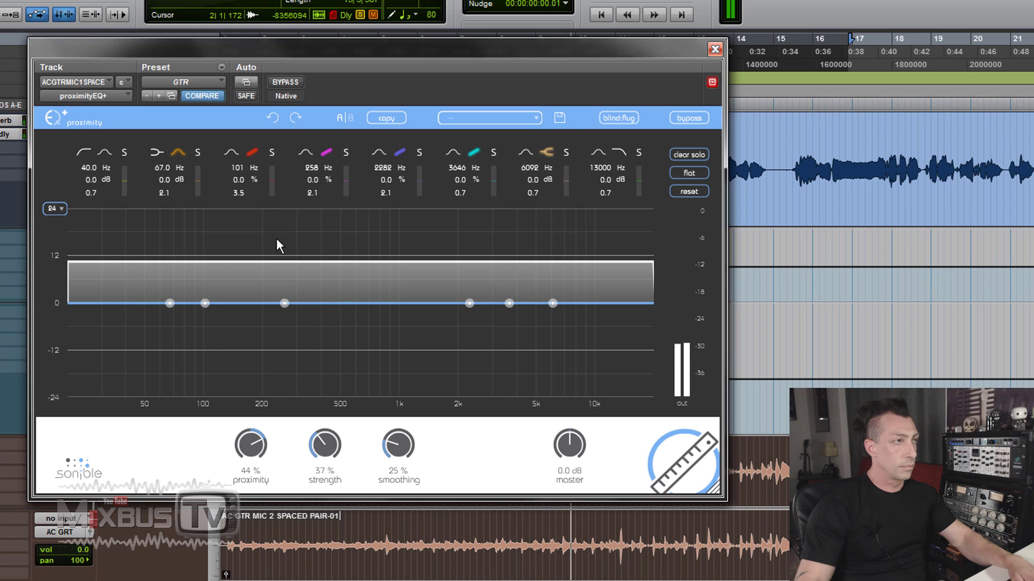
Compare against bypass, then raise proximity to 67% with slightly more strength
click(286, 82)
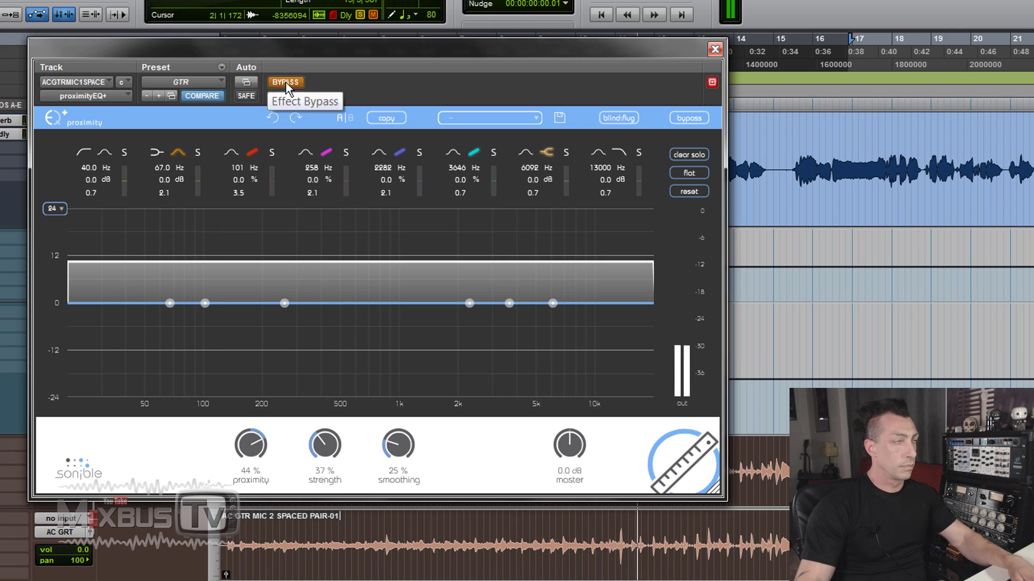
click(286, 84)
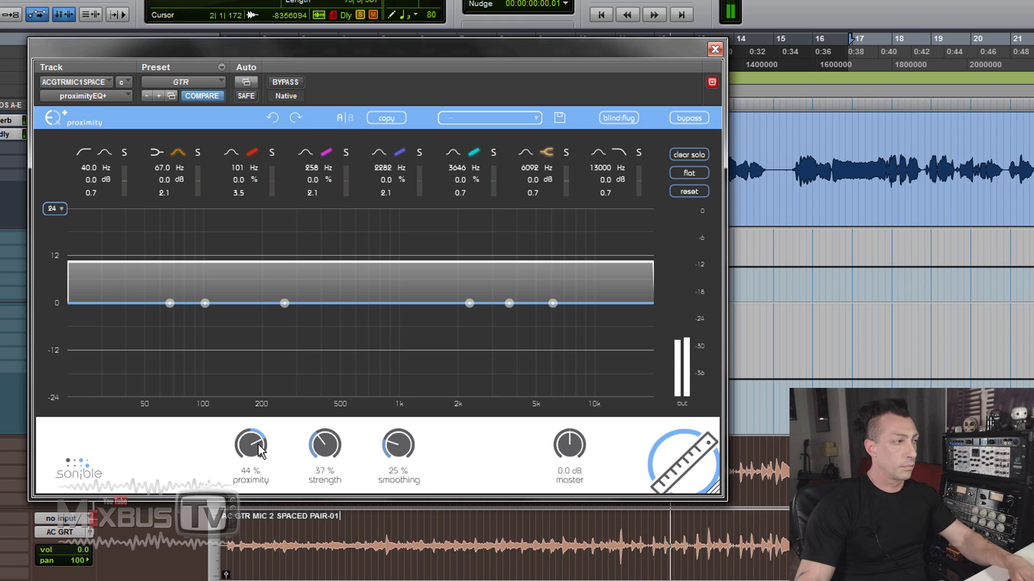
drag(259, 450, 261, 426)
drag(326, 451, 327, 447)
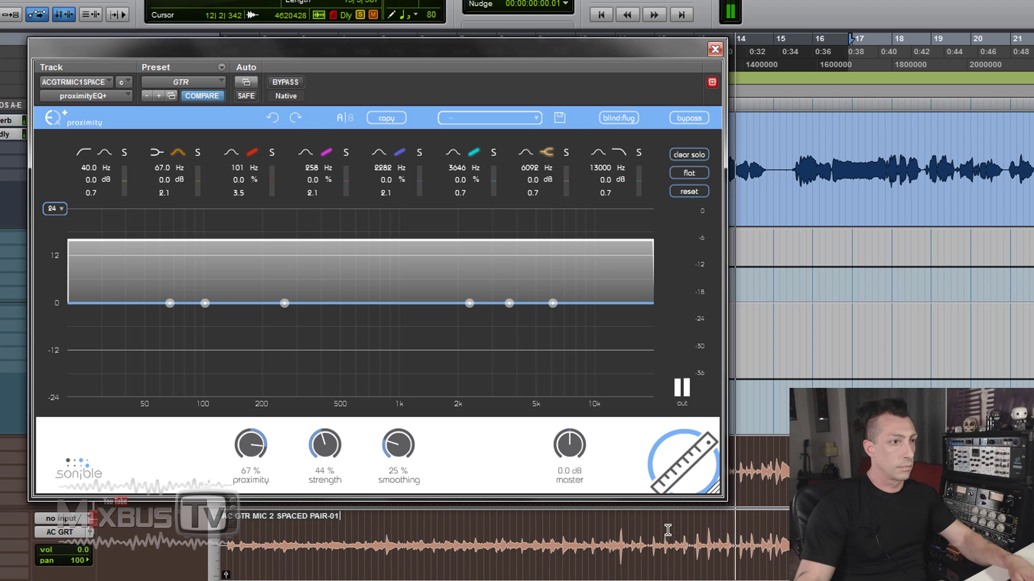
Audition a later stretch of the guitar against bypass, raising strength to 64% before stopping playback
drag(668, 533, 807, 533)
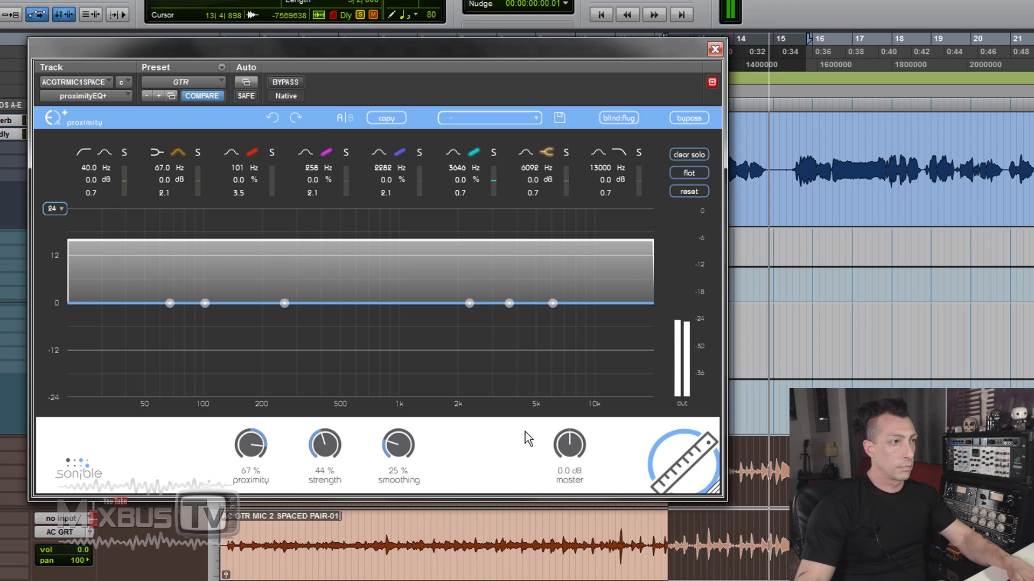
key(space)
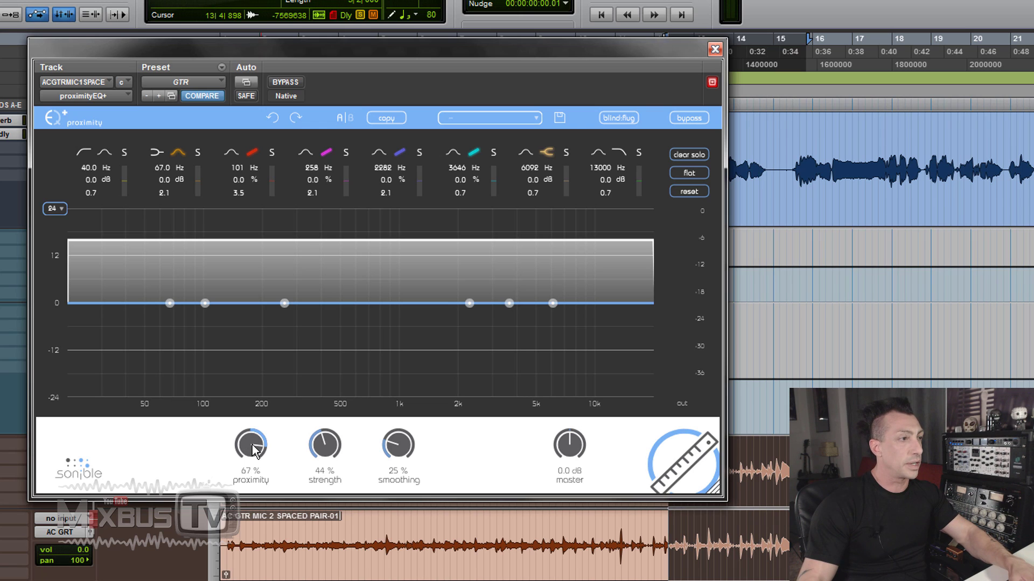
key(space)
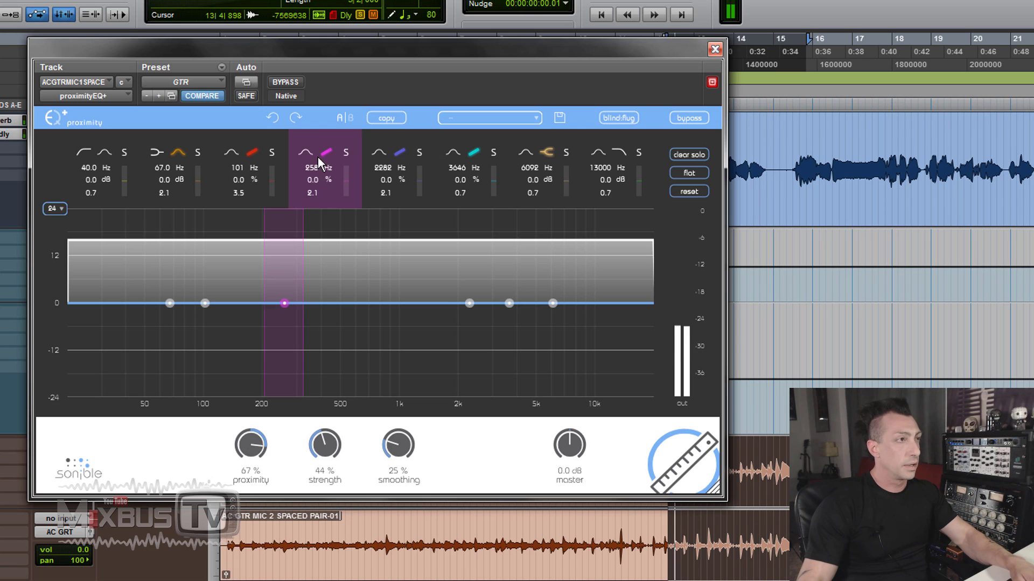
click(288, 83)
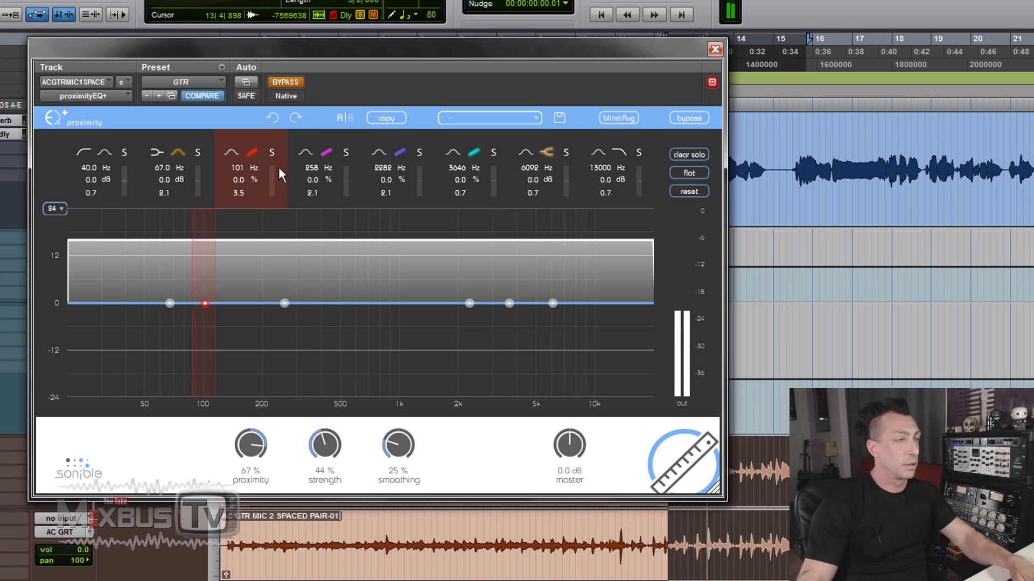
click(293, 82)
drag(324, 447, 318, 410)
drag(251, 445, 201, 459)
key(space)
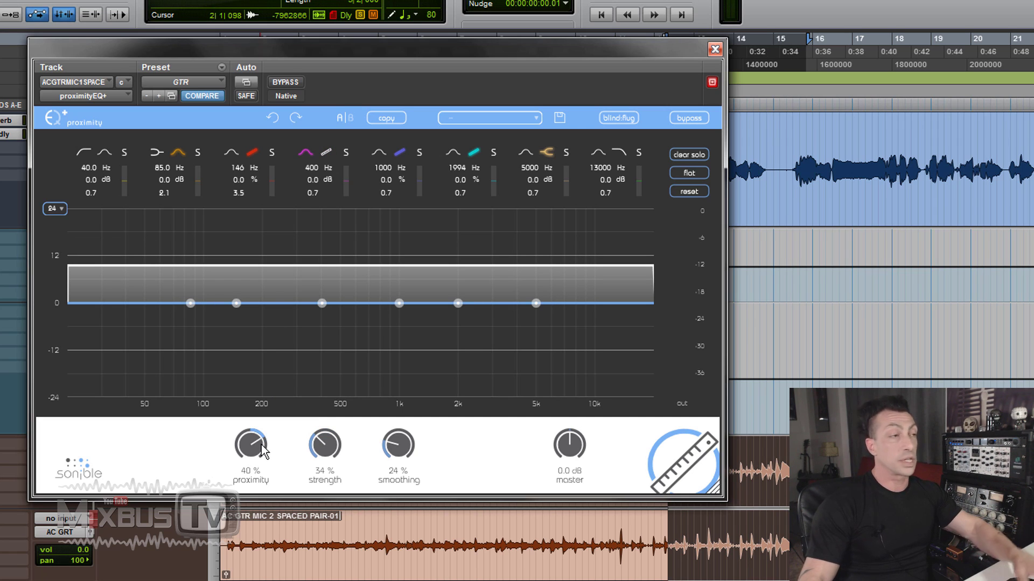
Load the GTR preset from the Preset menu and re-enable the EQ during playback
click(217, 84)
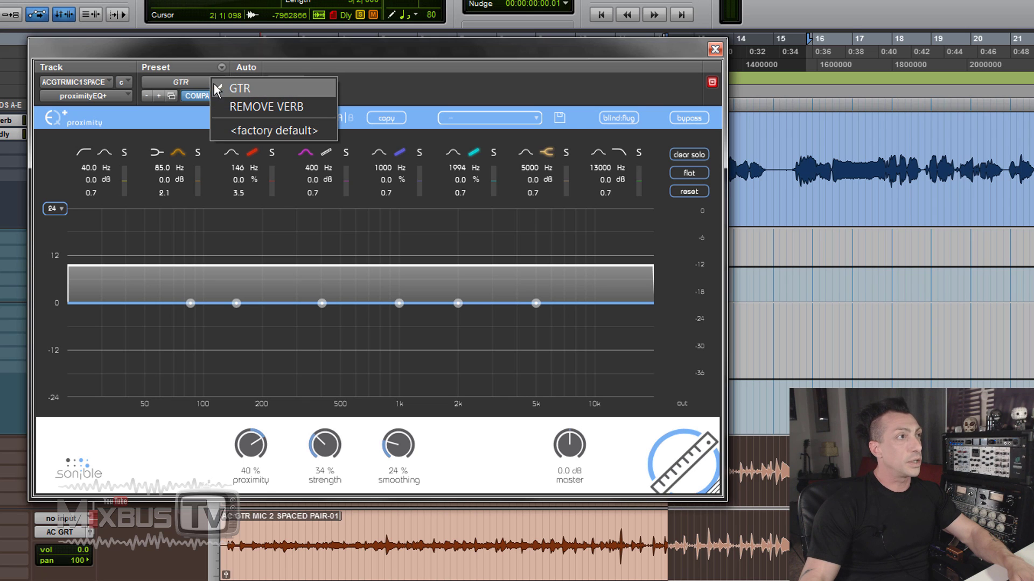
click(240, 89)
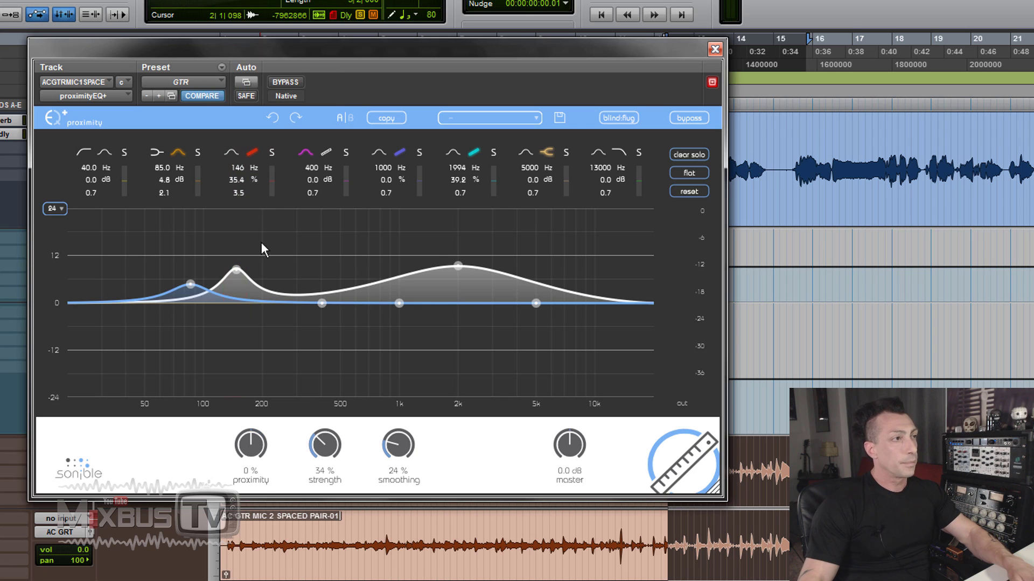
click(289, 82)
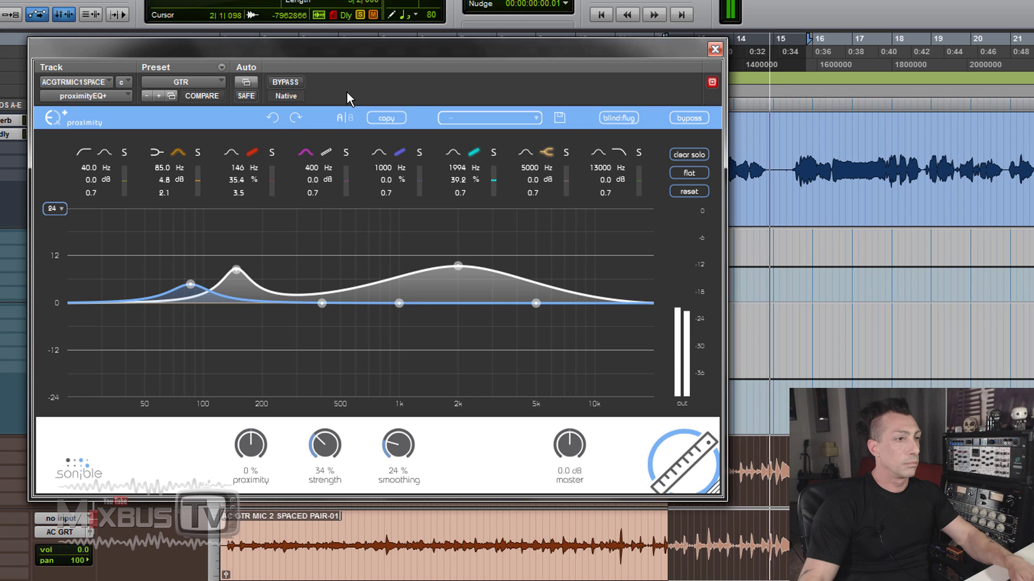
Stop playback, drag the 146 Hz band to a -80.4% cut, then raise it to 57.1% at 160 Hz
key(space)
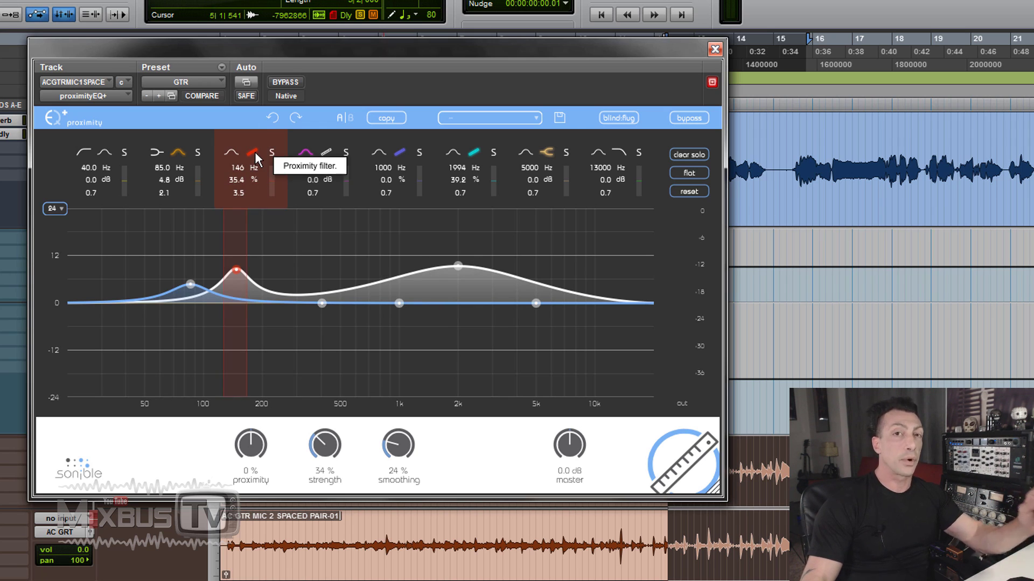
mouse_move(237, 271)
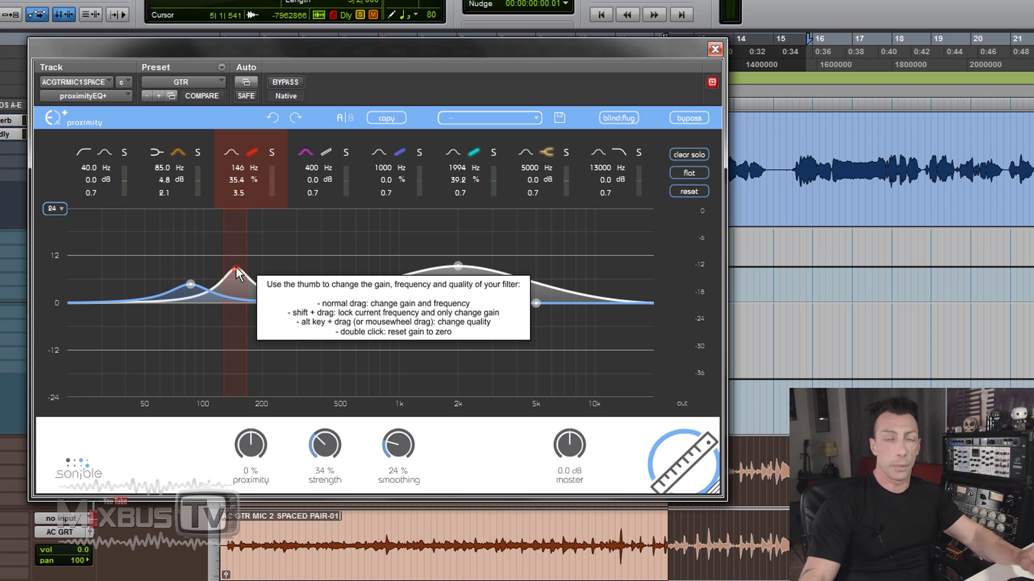
drag(237, 270, 237, 376)
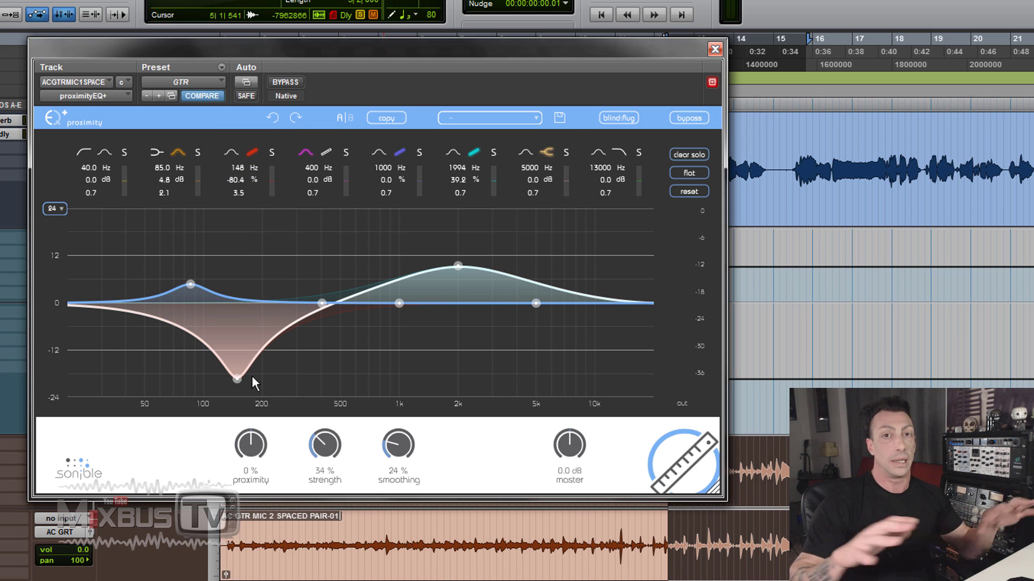
drag(240, 380, 247, 250)
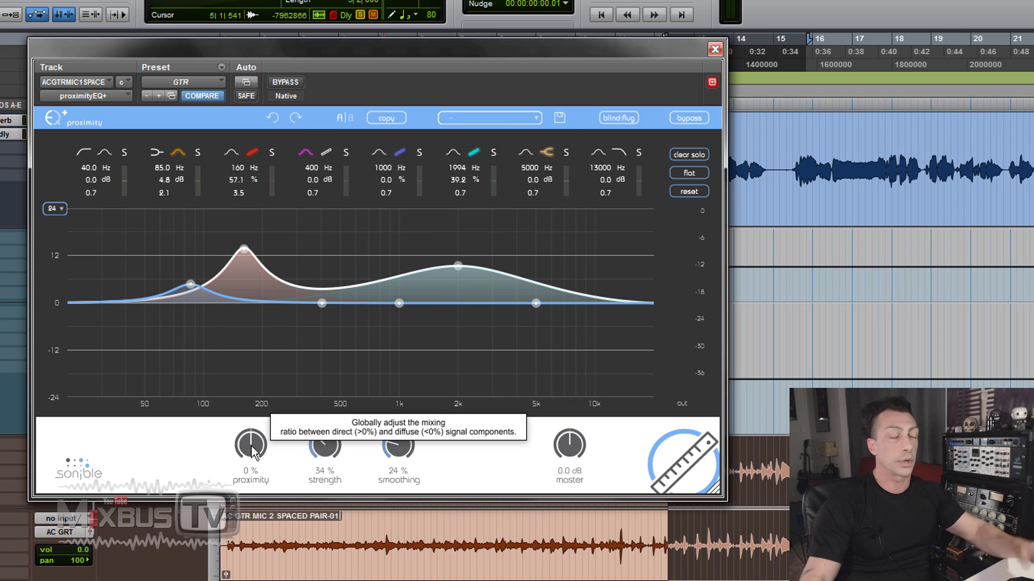
Play the guitar clip, raise proximity to 32% with the EQ on, and lower the 160 Hz band to 13.3%
click(442, 568)
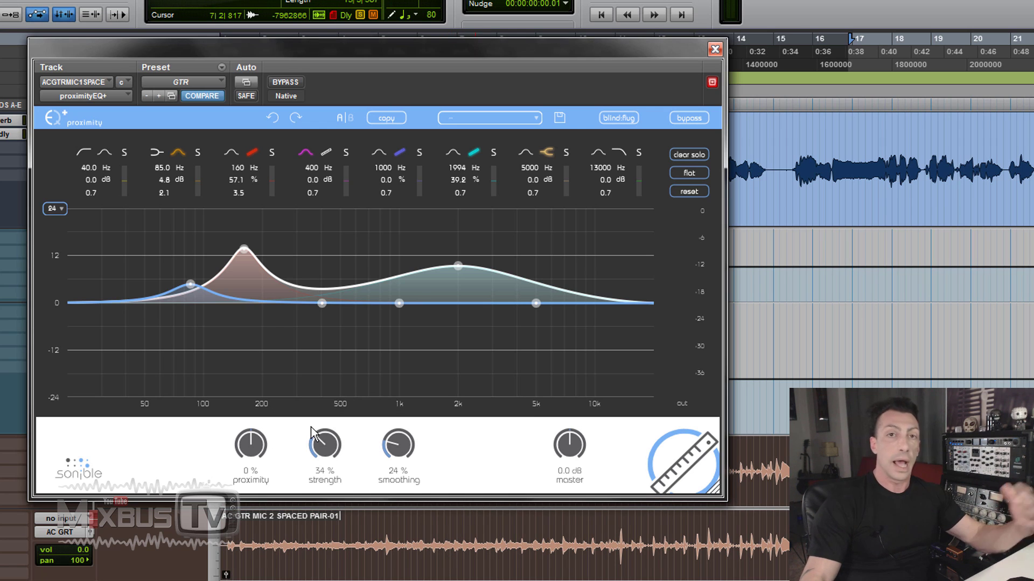
key(space)
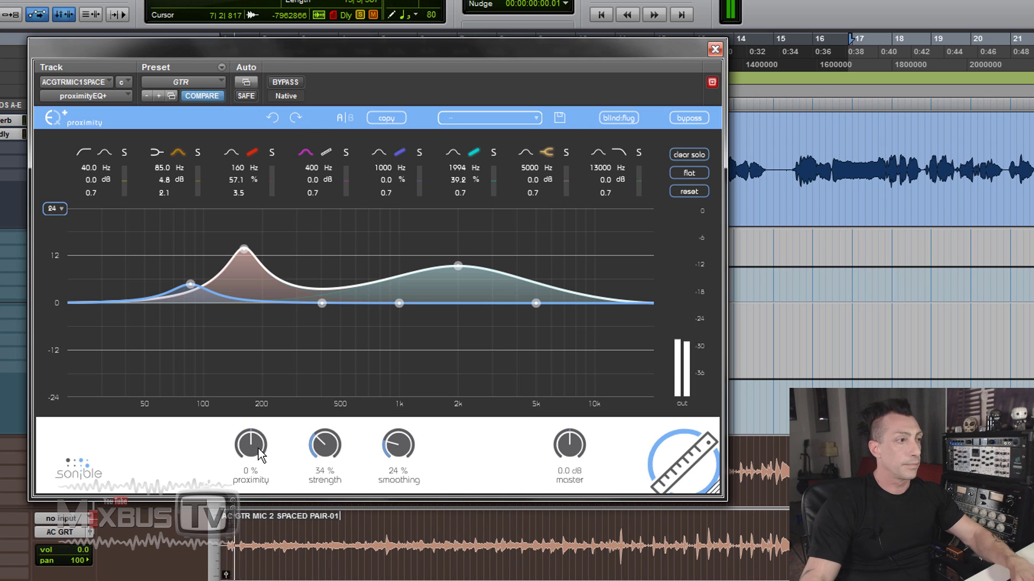
drag(261, 453, 257, 431)
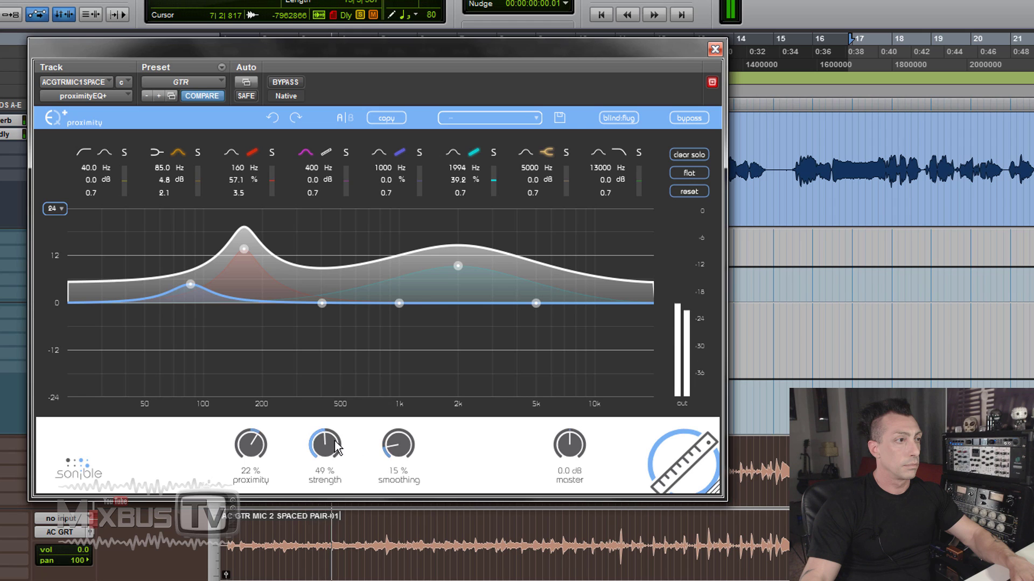
click(287, 82)
mouse_move(262, 446)
mouse_down()
mouse_move(260, 425)
mouse_move(262, 437)
mouse_up()
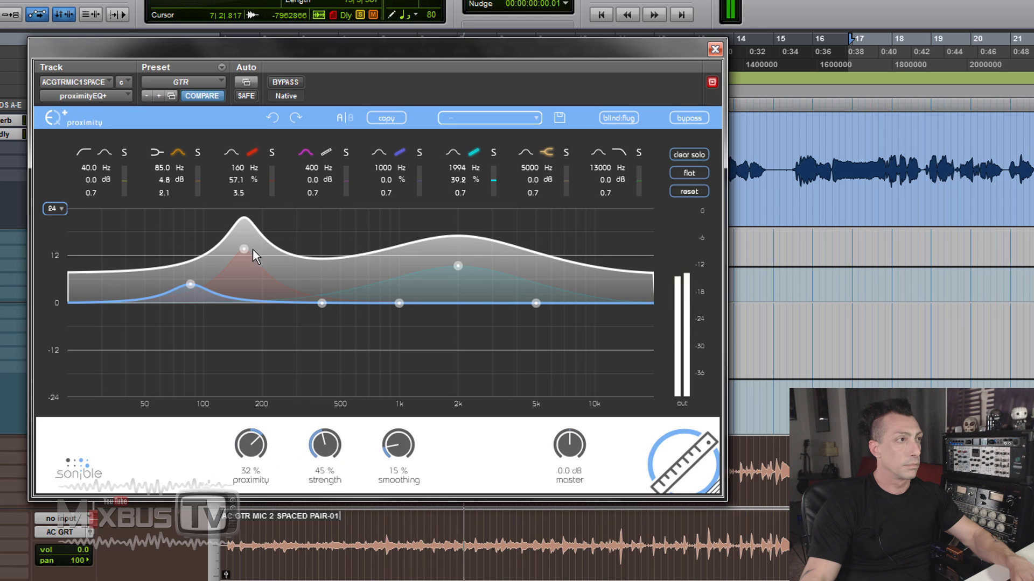
drag(243, 249, 241, 288)
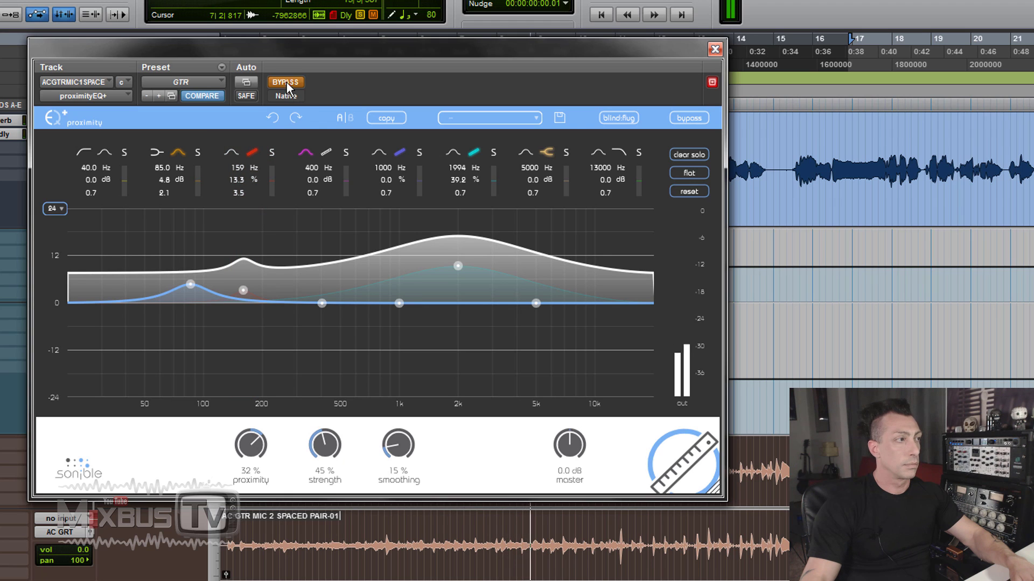
key(space)
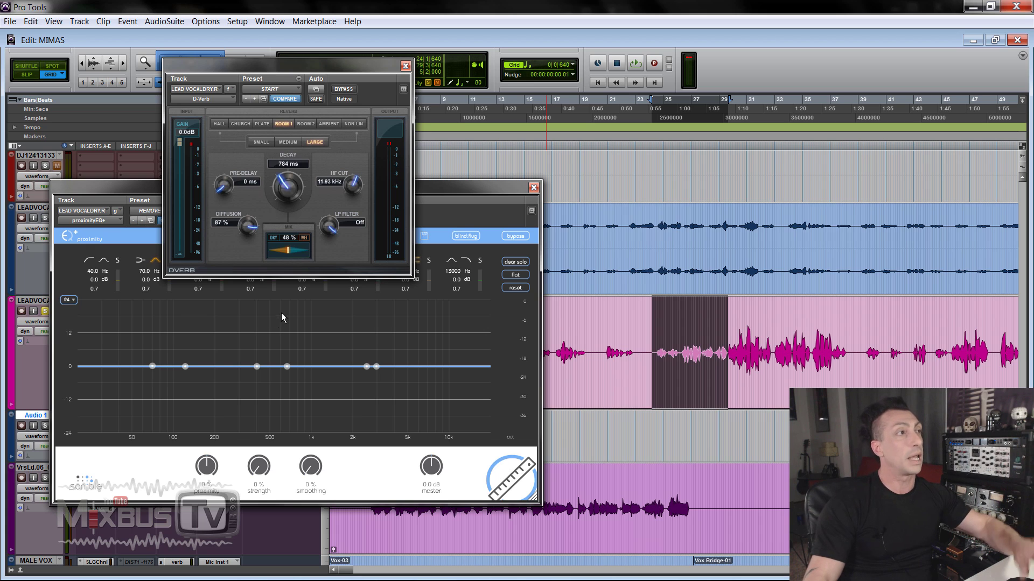
Play the reverberant lead vocal and move the proximityEQ+ window up and right in front of D-Verb
key(space)
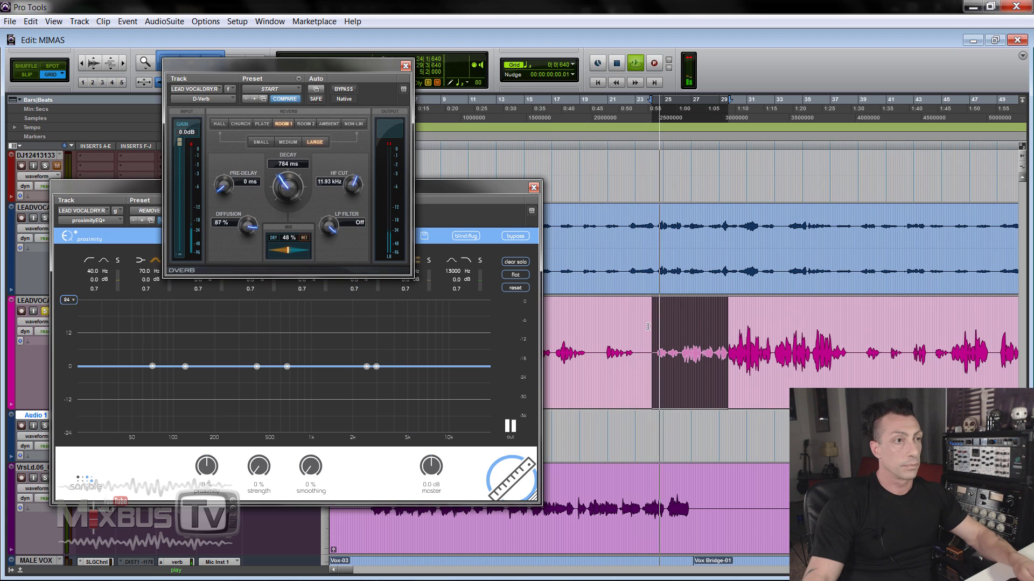
click(485, 200)
drag(485, 199, 527, 150)
key(space)
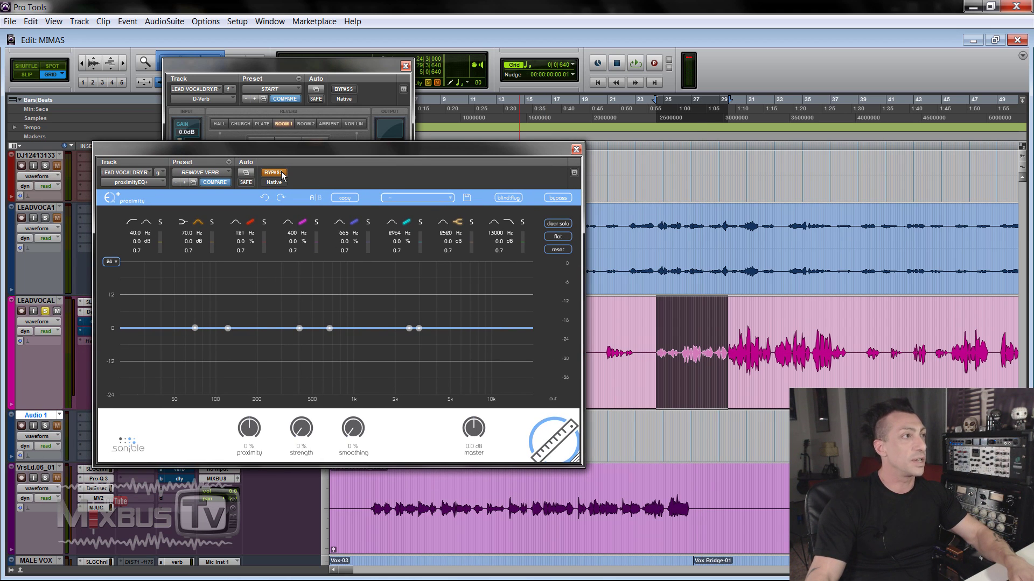
Start vocal playback and load the REMOVE VERB preset
key(space)
click(200, 172)
click(253, 185)
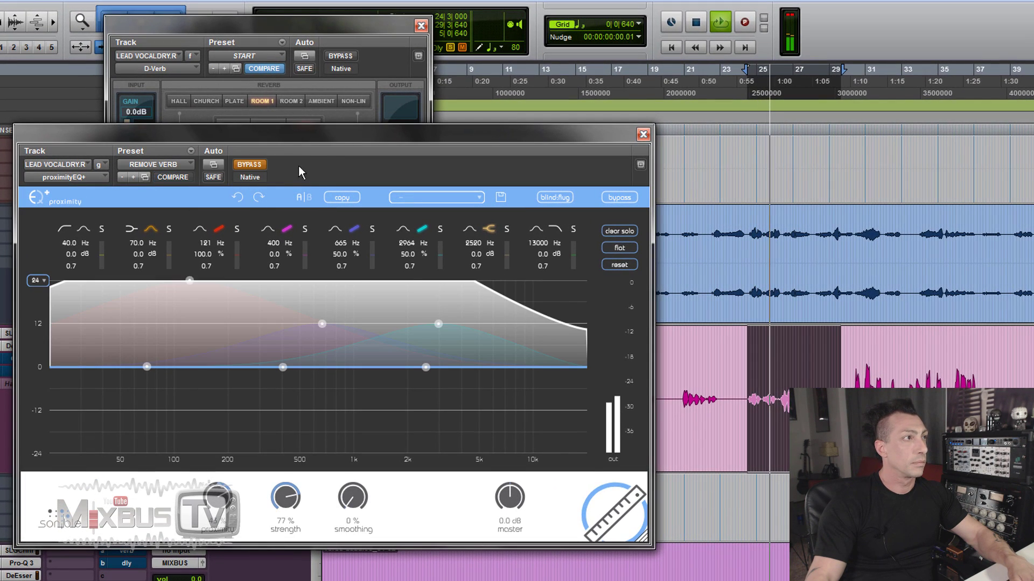
Compare REMOVE VERB against bypass on the vocal, nudging the proximity amount up, then stop playback
click(258, 171)
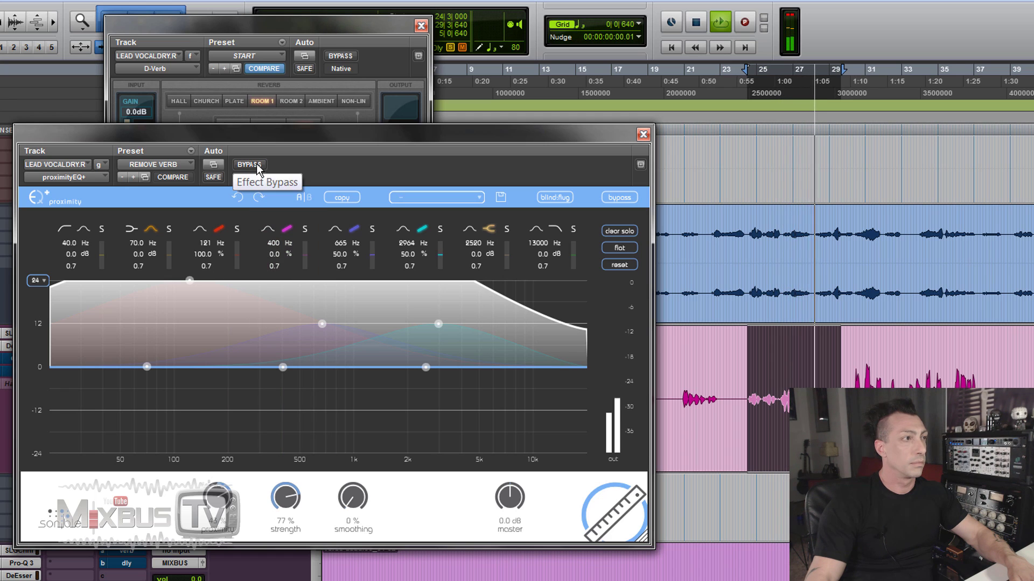
click(258, 169)
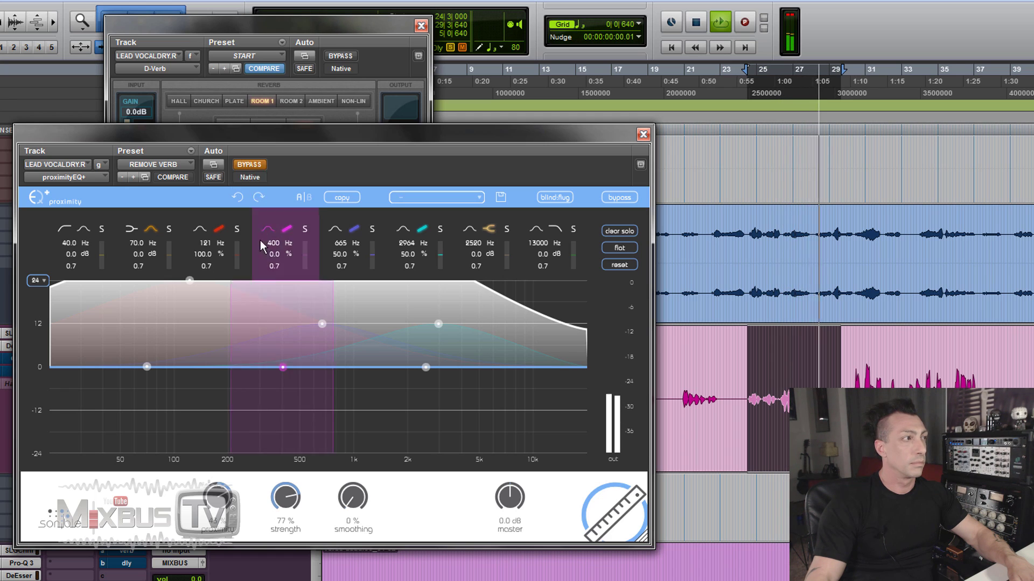
click(250, 164)
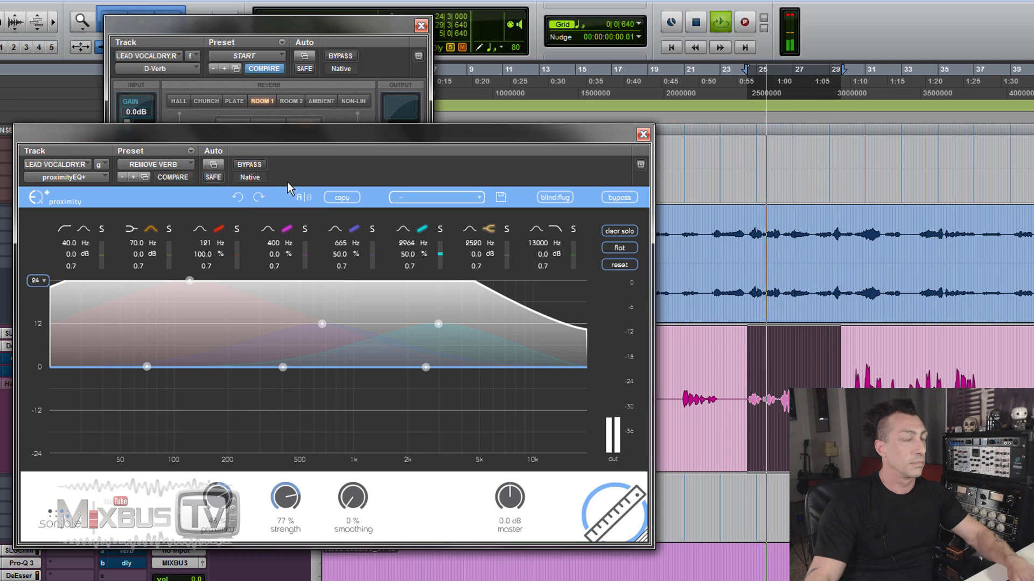
drag(225, 501, 226, 491)
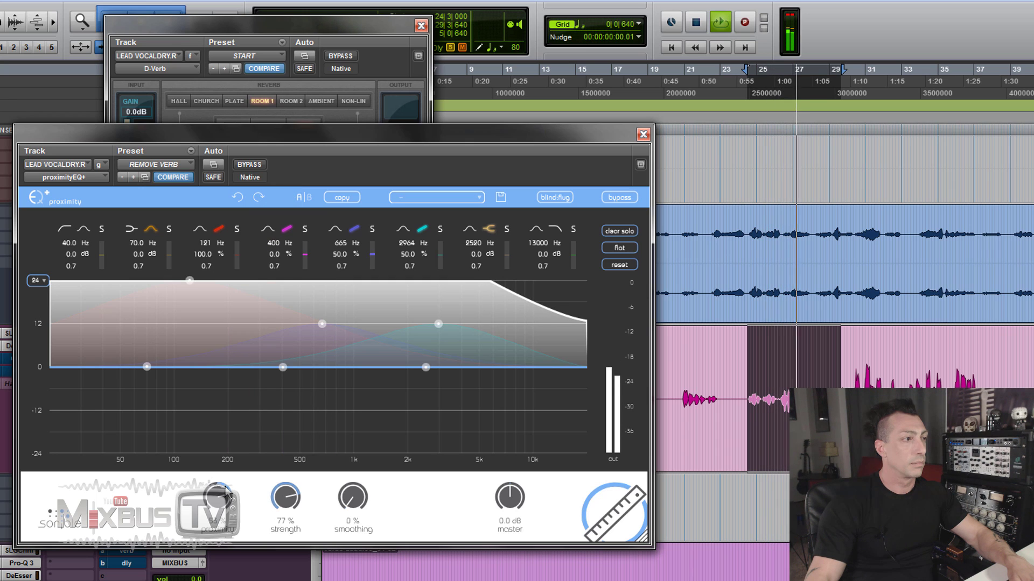
click(253, 164)
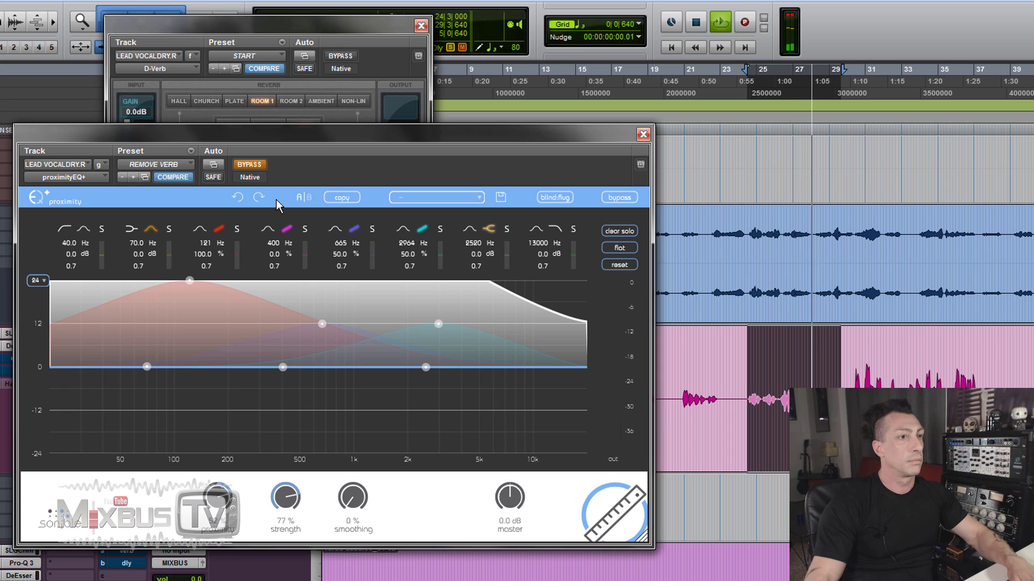
click(253, 164)
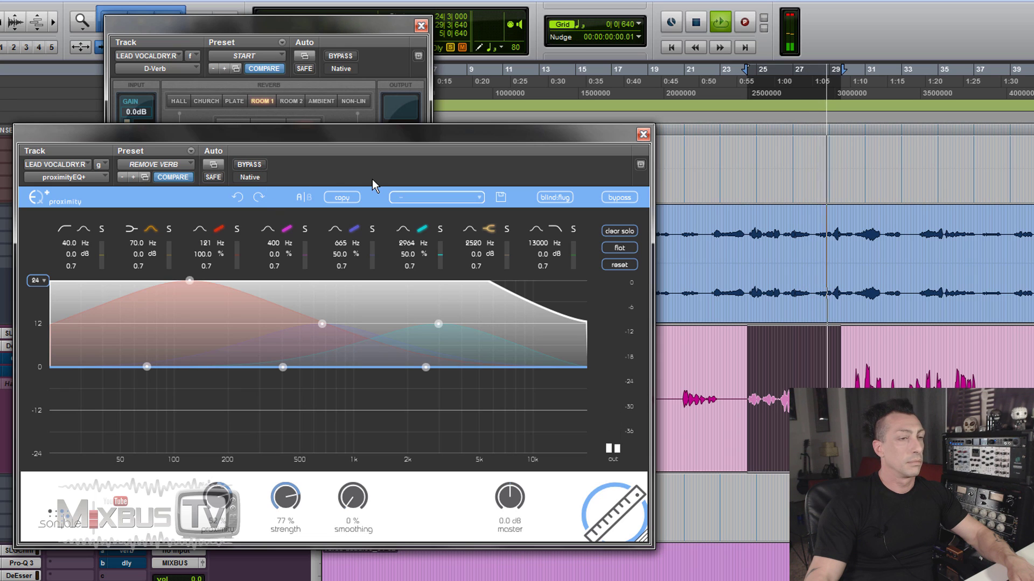
key(space)
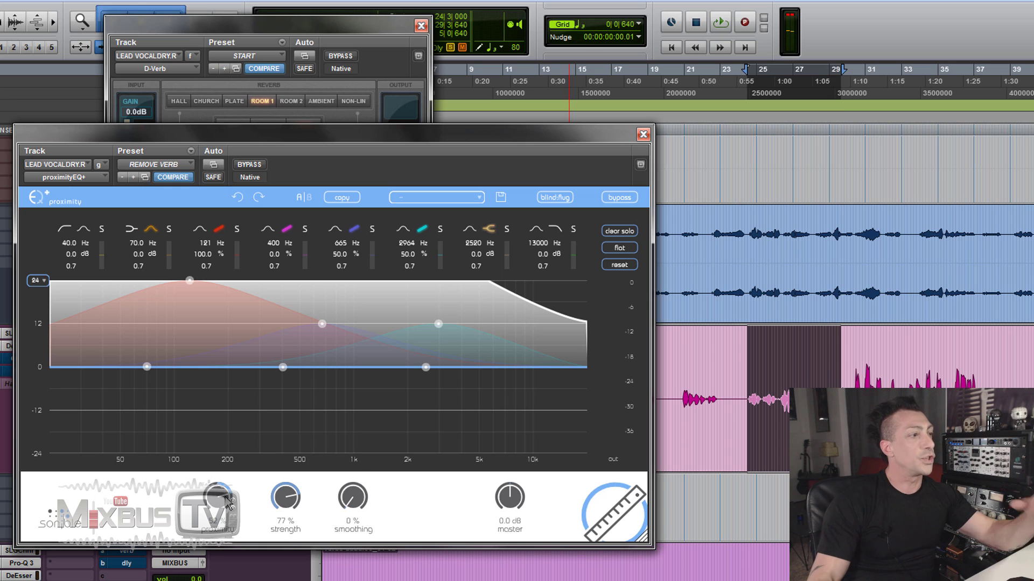
Drag the proximity knob down and back, reshaping the vocal curve into a broad 121–700 Hz boost
drag(220, 544, 222, 504)
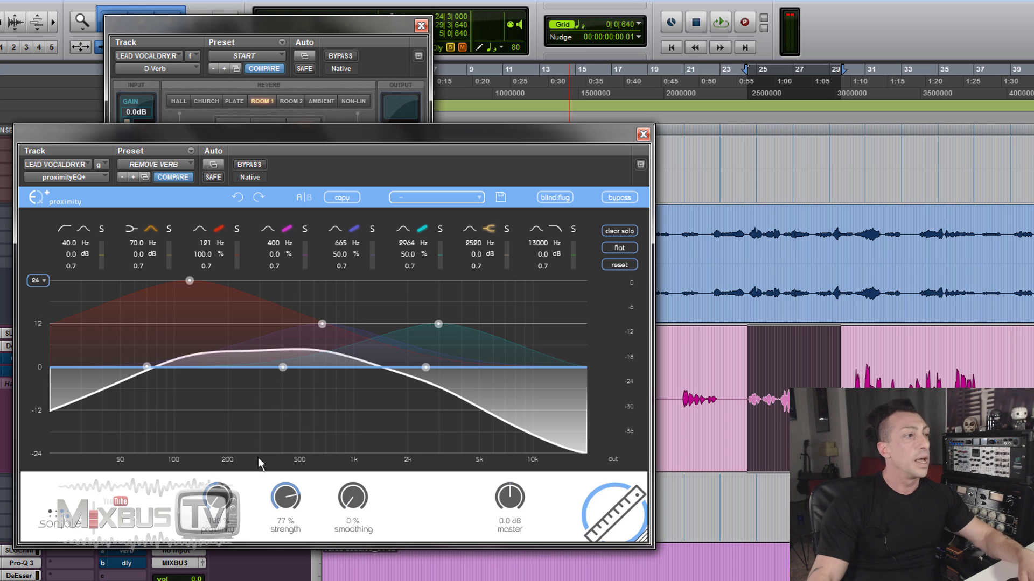
drag(215, 498, 228, 415)
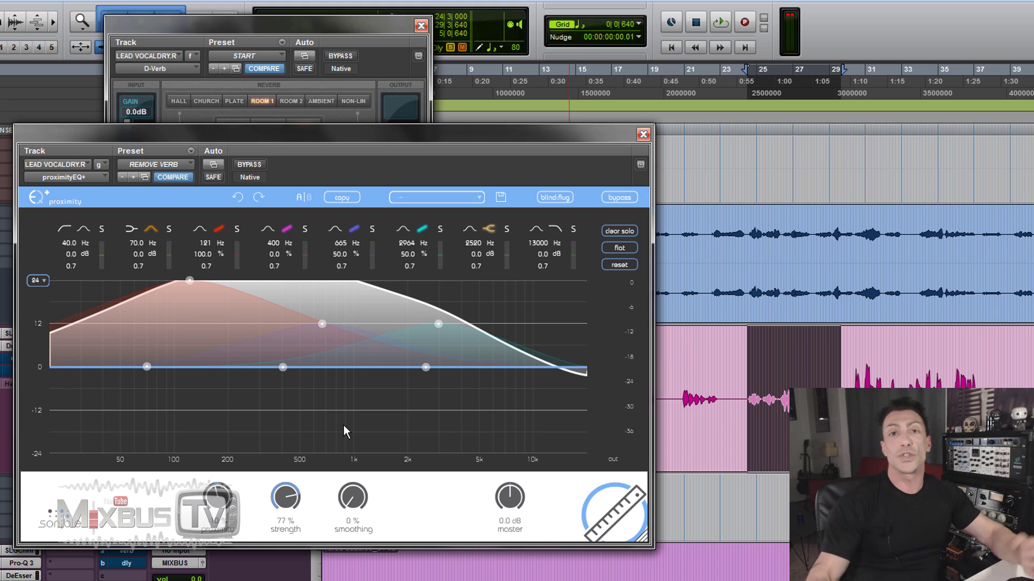